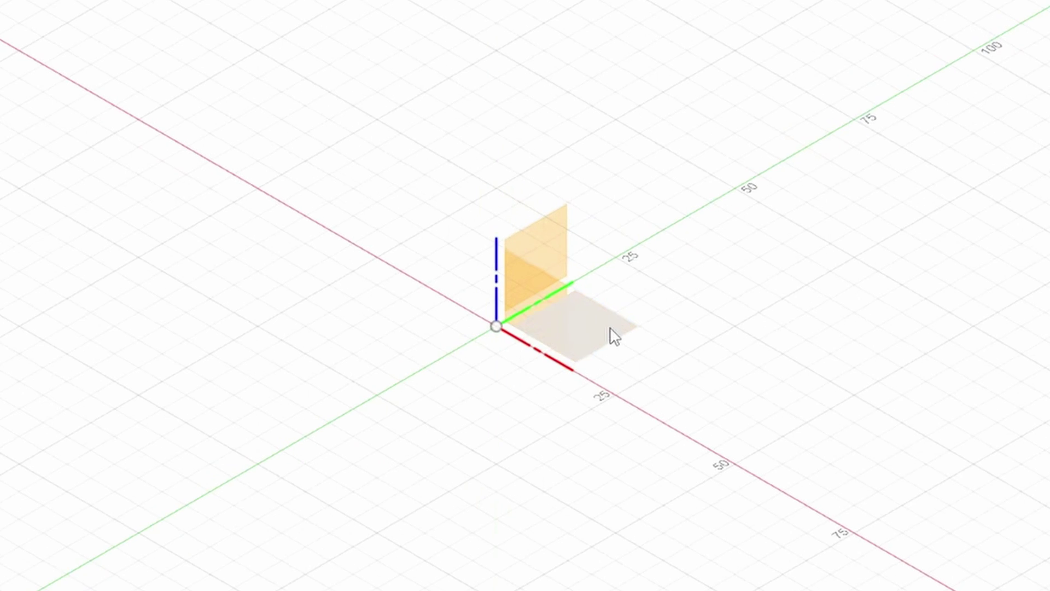
Start a sketch on the horizontal origin plane and insert the Croc image PNG from the computer as a canvas on it.
click(609, 328)
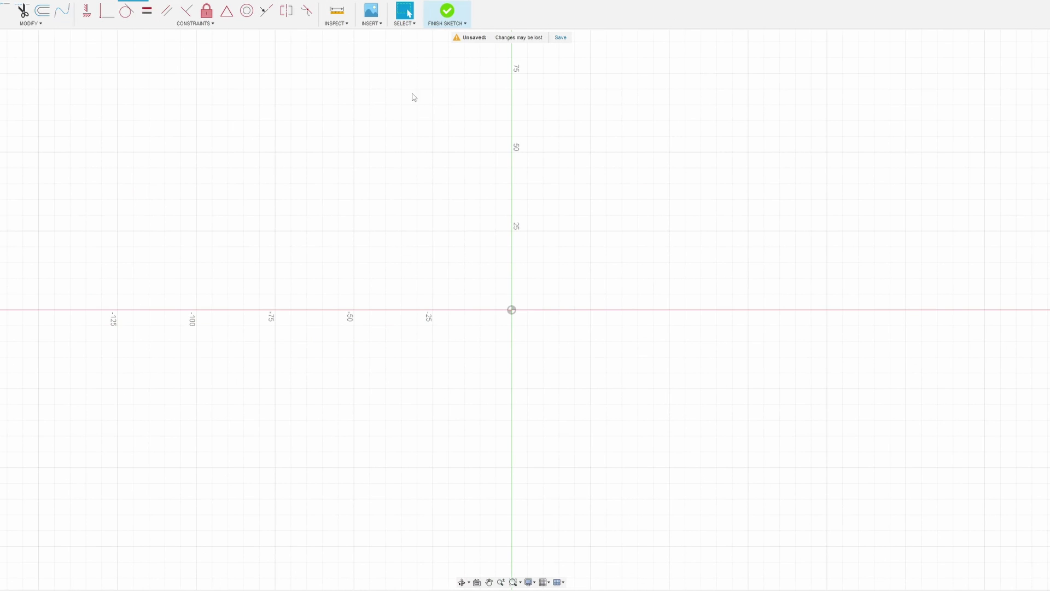
click(375, 19)
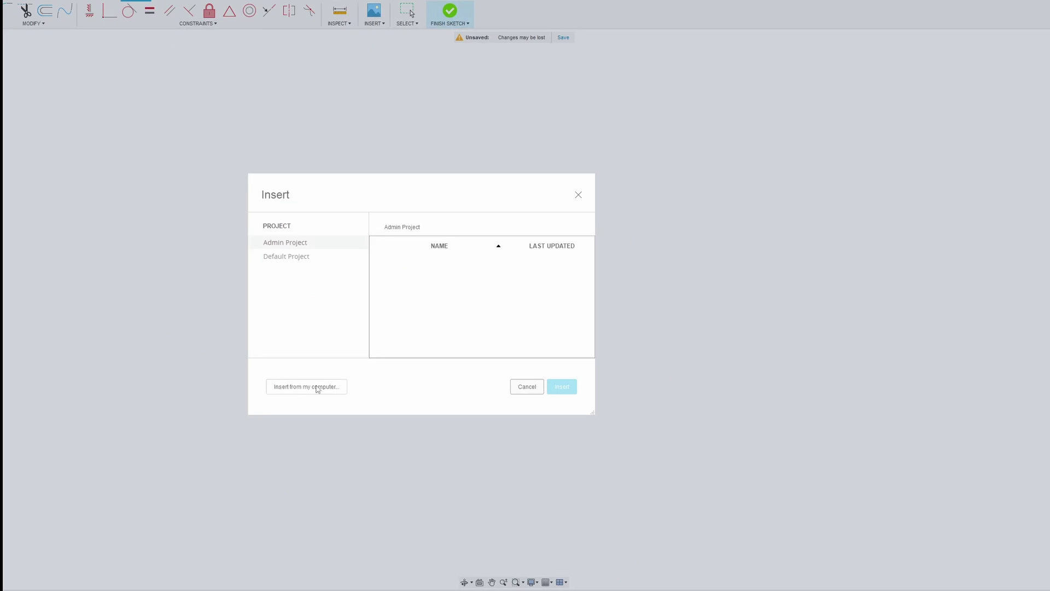
click(304, 385)
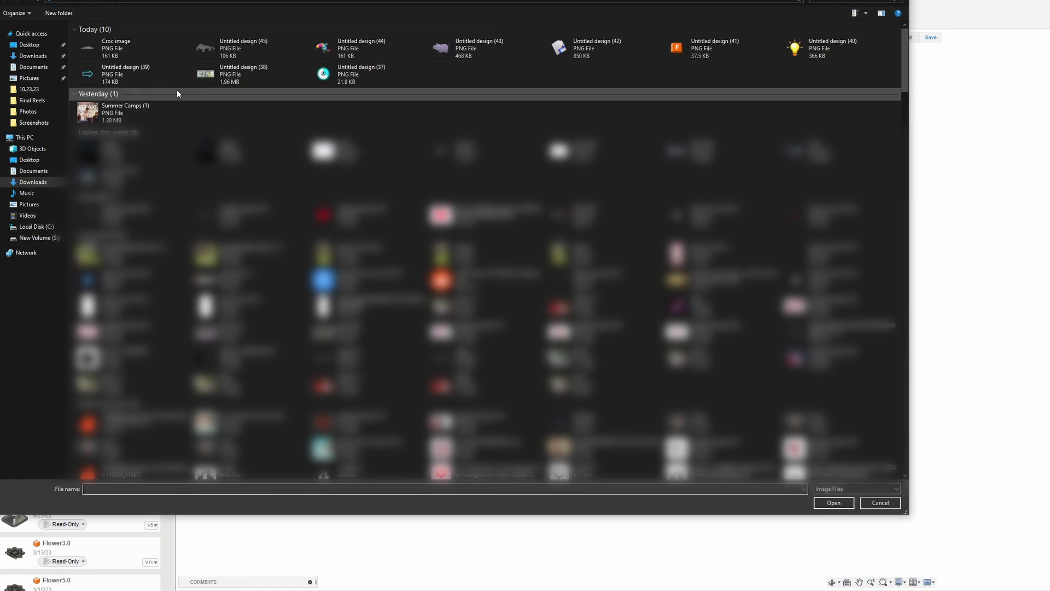
click(823, 504)
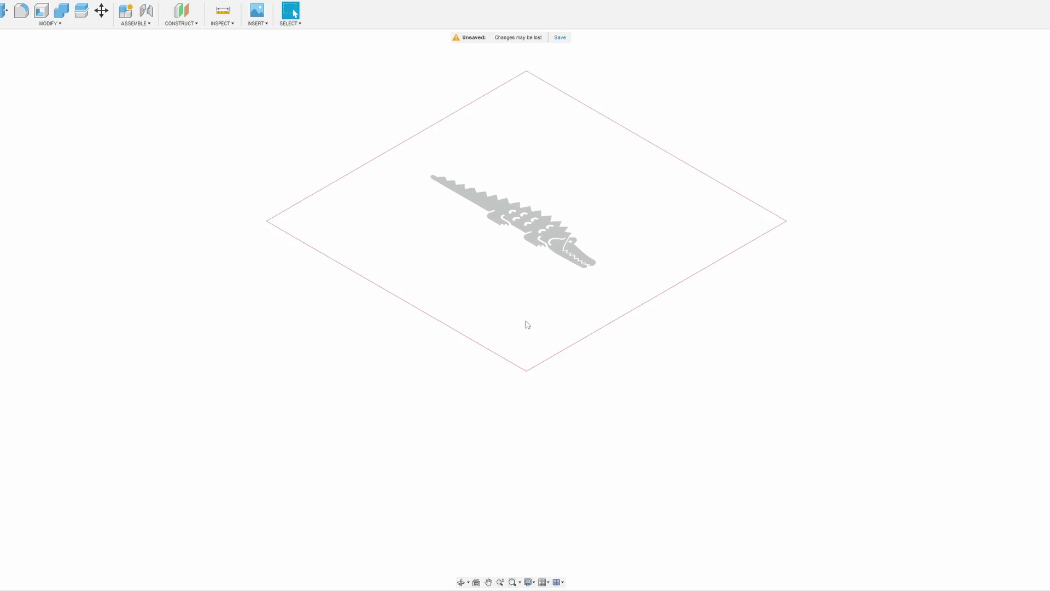
scroll(529, 324, up, 2)
mouse_move(527, 323)
mouse_down()
mouse_move(560, 344)
mouse_move(574, 300)
mouse_move(564, 370)
mouse_up()
shift+middle_drag(463, 363, 467, 366)
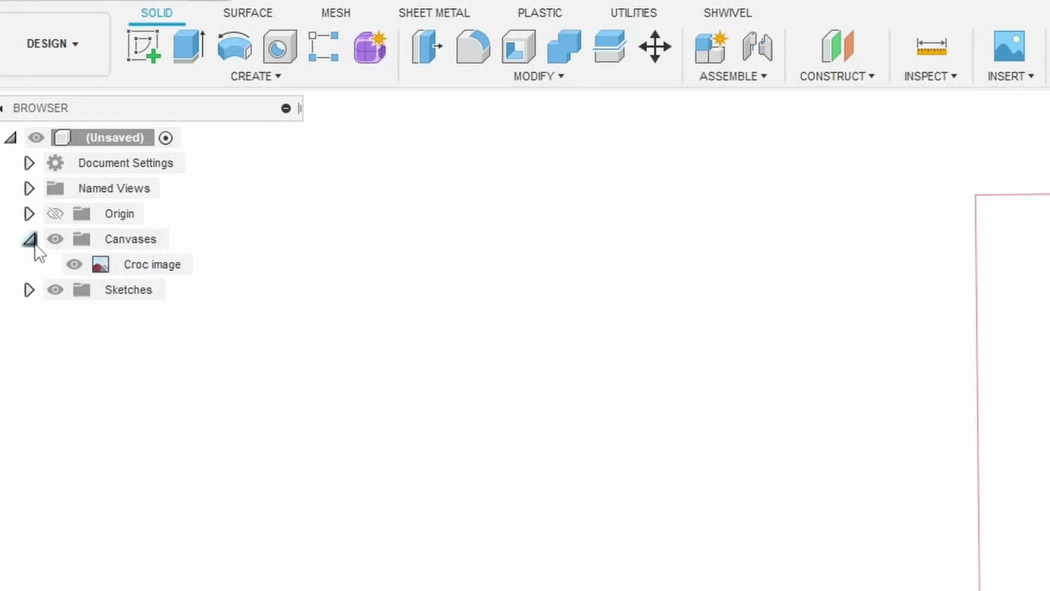
Calibrate the Croc image canvas using the crocodile's tail tip and snout tip as the two reference points.
click(30, 239)
click(30, 240)
click(137, 265)
right_click(137, 265)
click(219, 331)
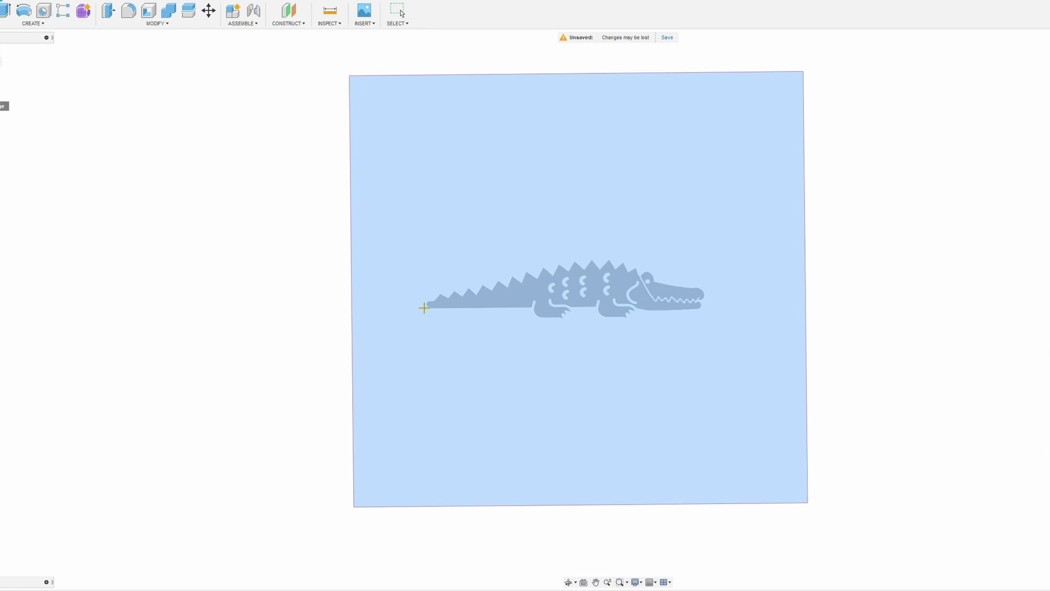
scroll(427, 312, up, 5)
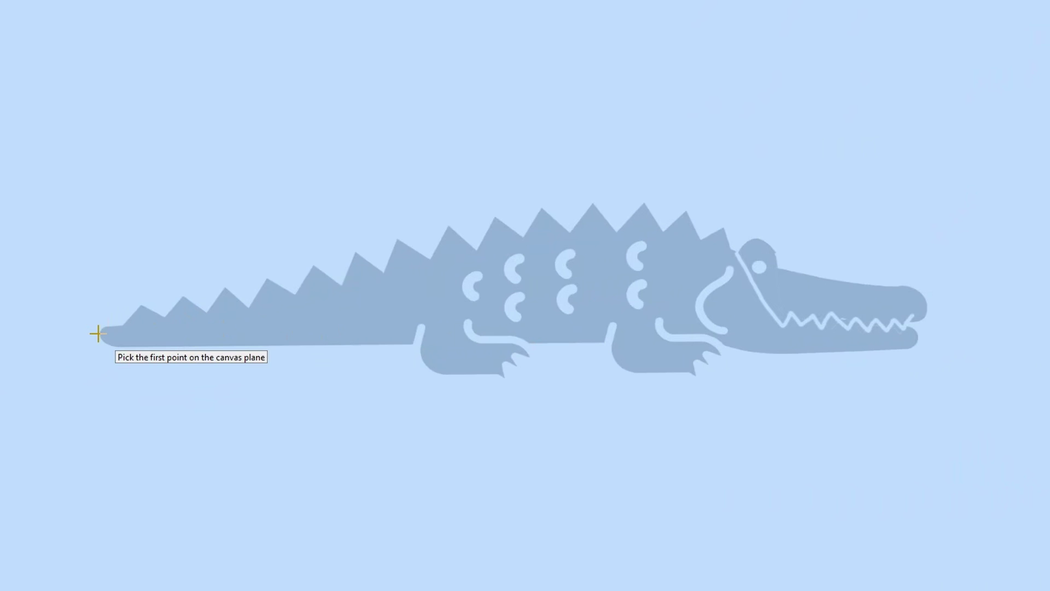
click(98, 333)
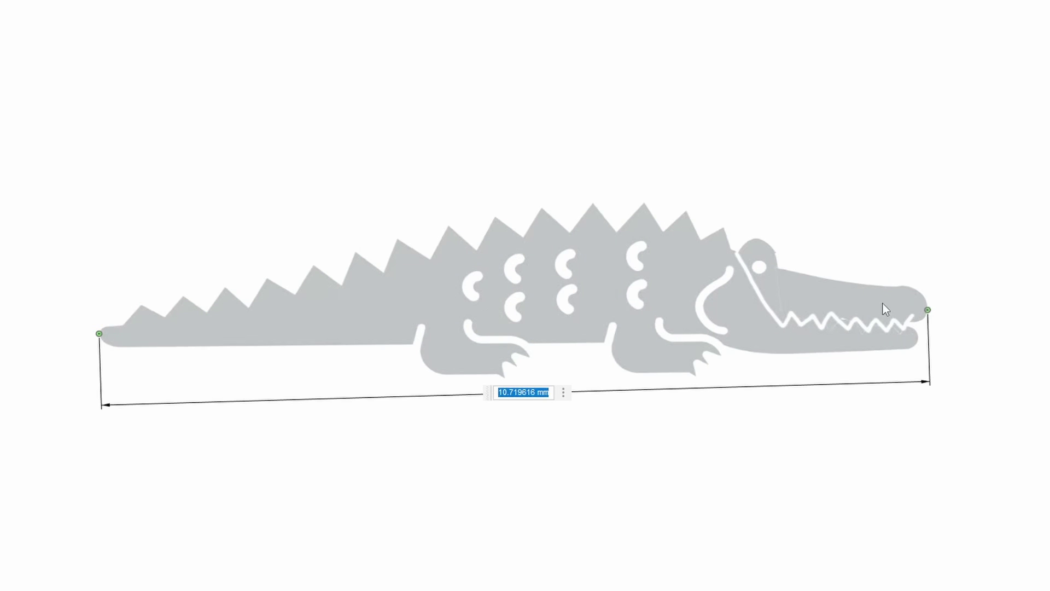
key(Return)
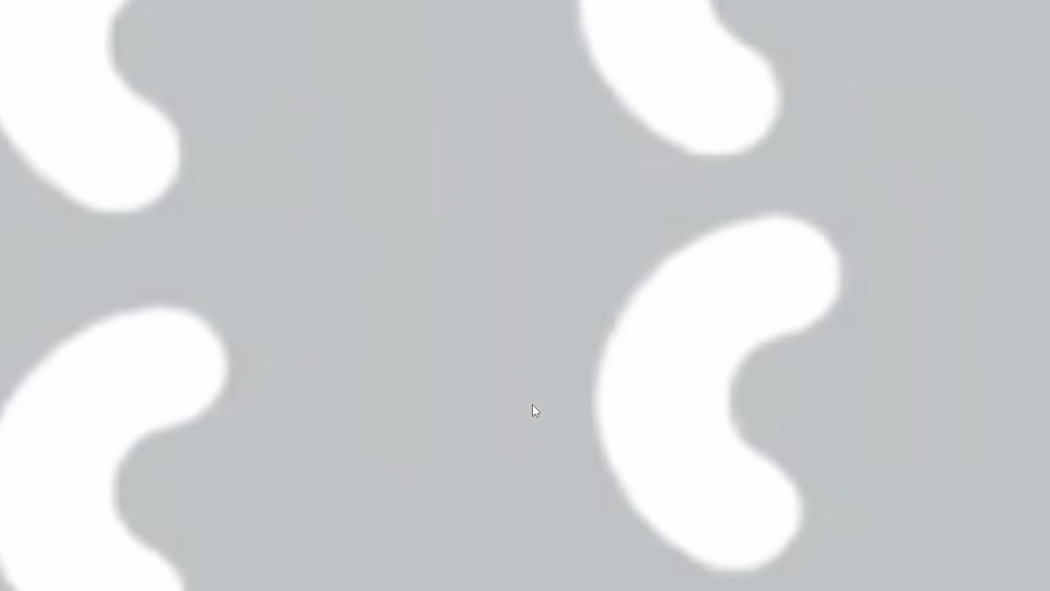
scroll(574, 382, down, 4)
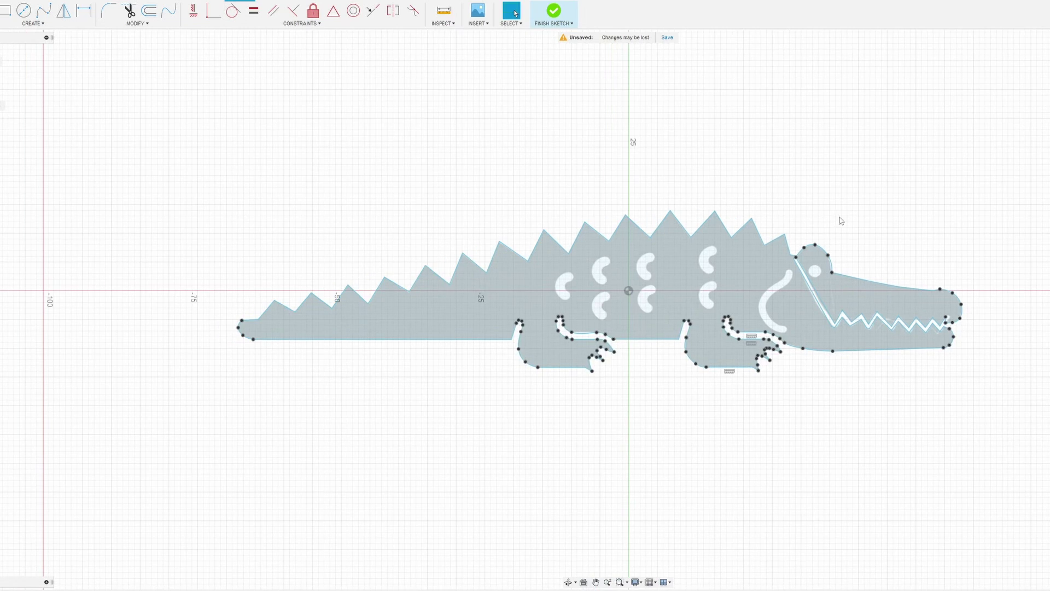
Finish the traced crocodile sketch and extrude the body and upper jaw profiles into solids.
click(554, 11)
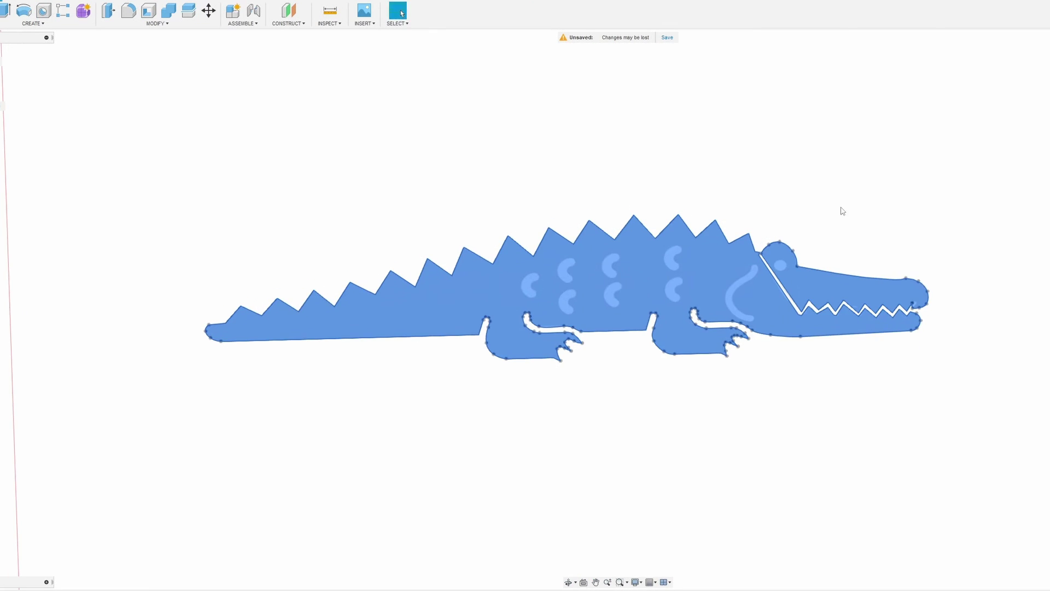
key(e)
key(Return)
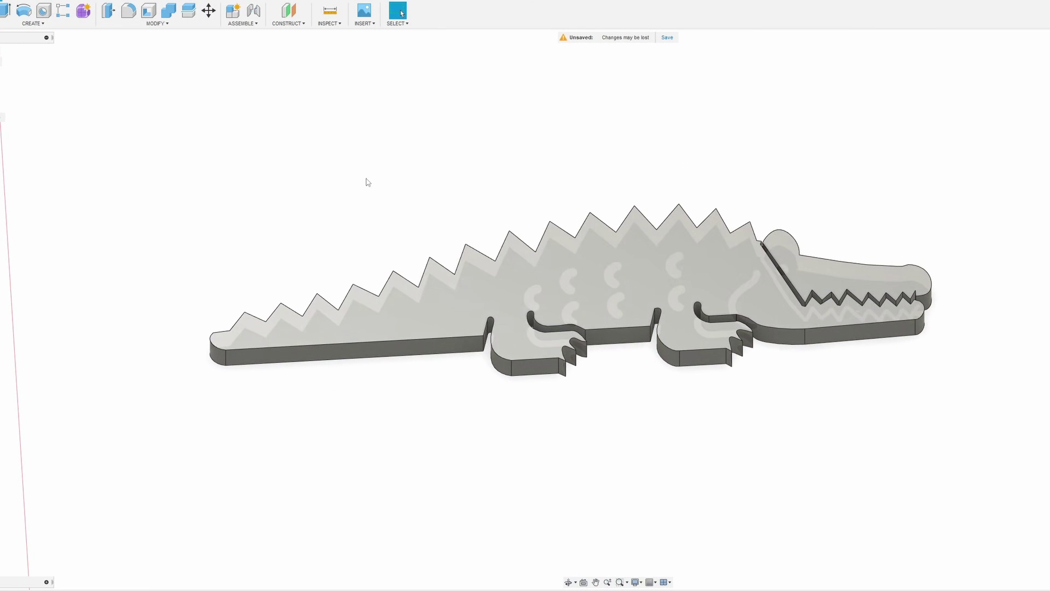
Sketch a triangular cutout in the tail and a long angular cutout in the torso, and cut both through the body.
mouse_move(468, 386)
shift+middle_down()
mouse_move(530, 387)
mouse_move(608, 164)
shift+middle_up()
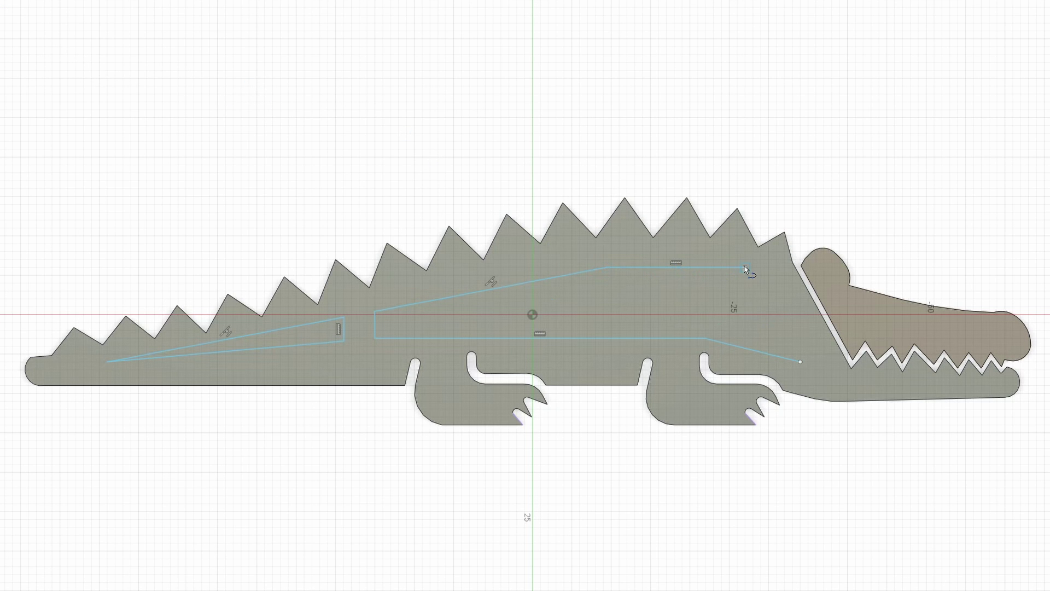
click(802, 362)
drag(238, 375, 236, 432)
key(Return)
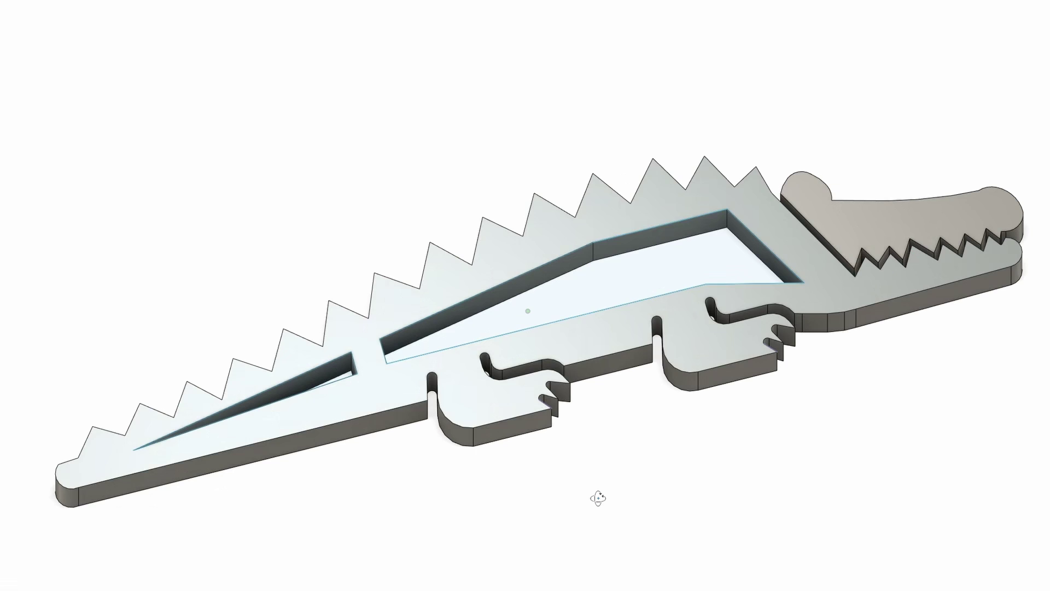
Cut a rounded rectangular slot through the neck wall between the torso cutout and the upper jaw.
mouse_move(598, 497)
shift+middle_down()
mouse_move(575, 500)
mouse_move(617, 498)
shift+middle_up()
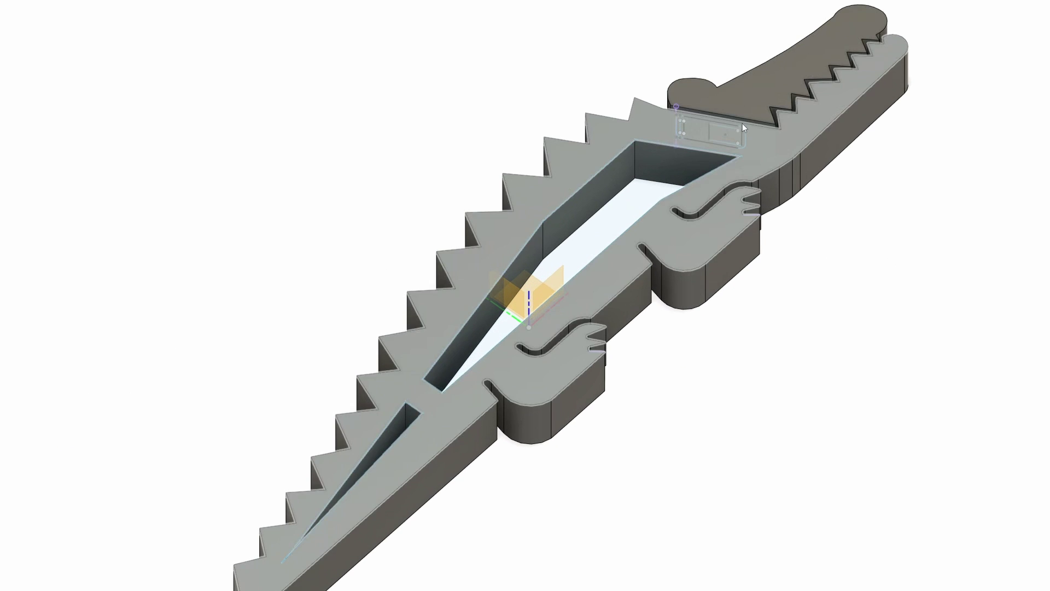
double_click(743, 123)
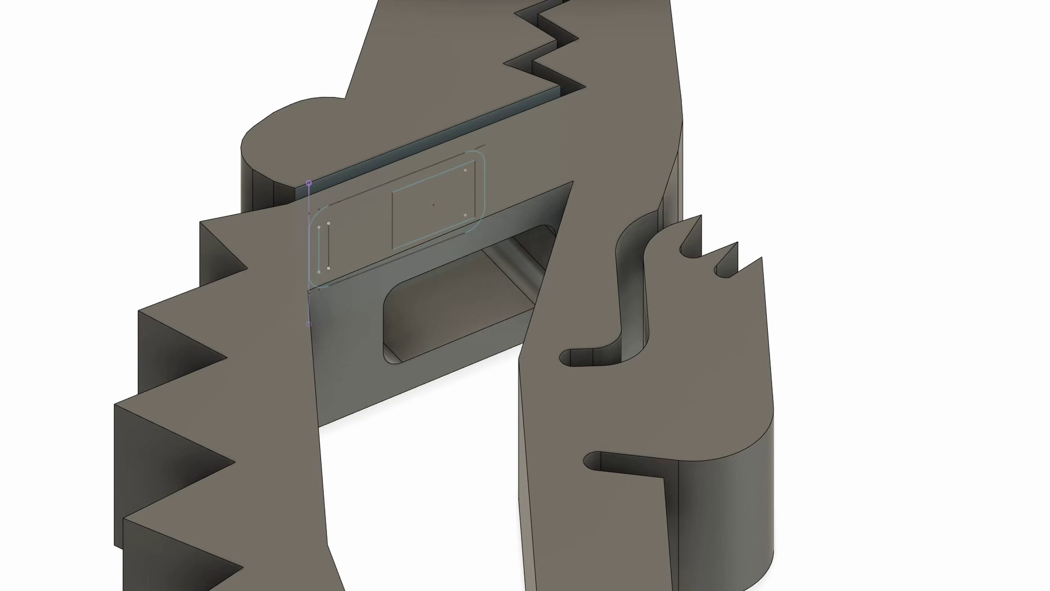
shift+middle_drag(475, 565, 408, 487)
scroll(418, 448, up, 3)
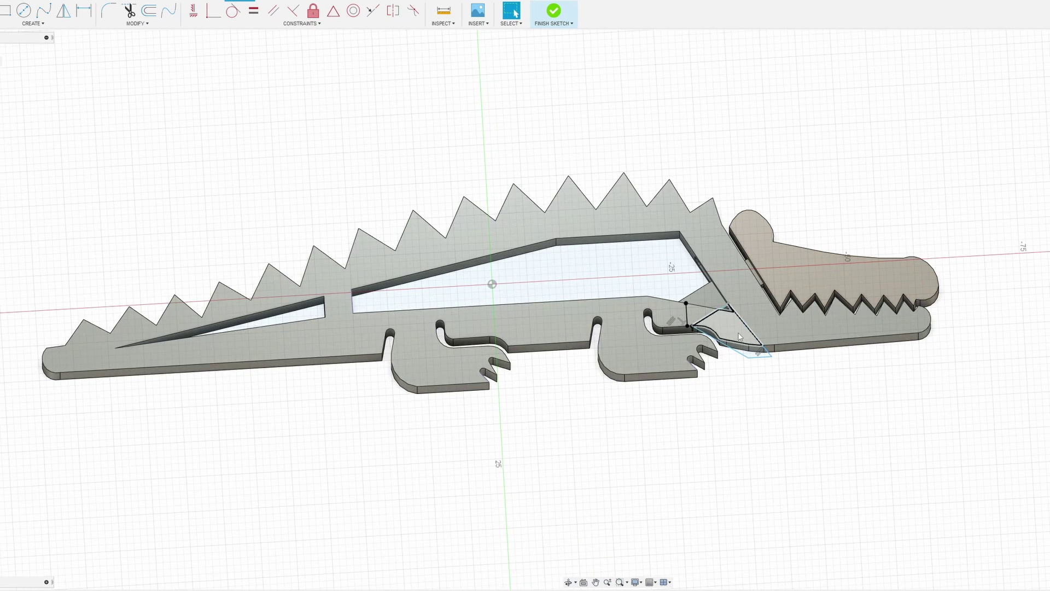
Cut the sketched gap between the front leg and the neck out of the body and extrude the latch profiles beside it.
scroll(744, 342, up, 3)
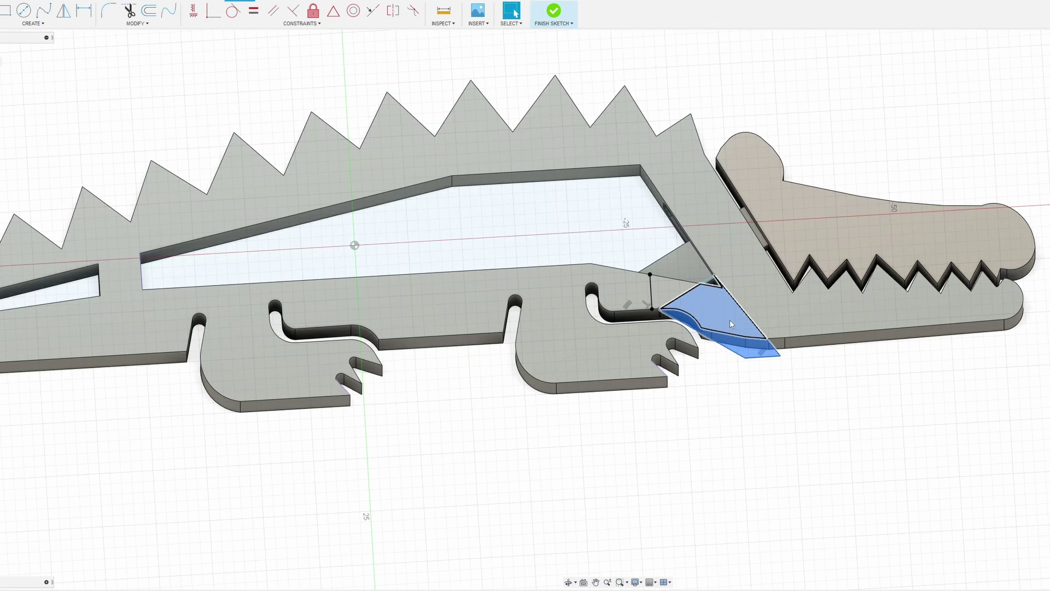
drag(718, 315, 712, 320)
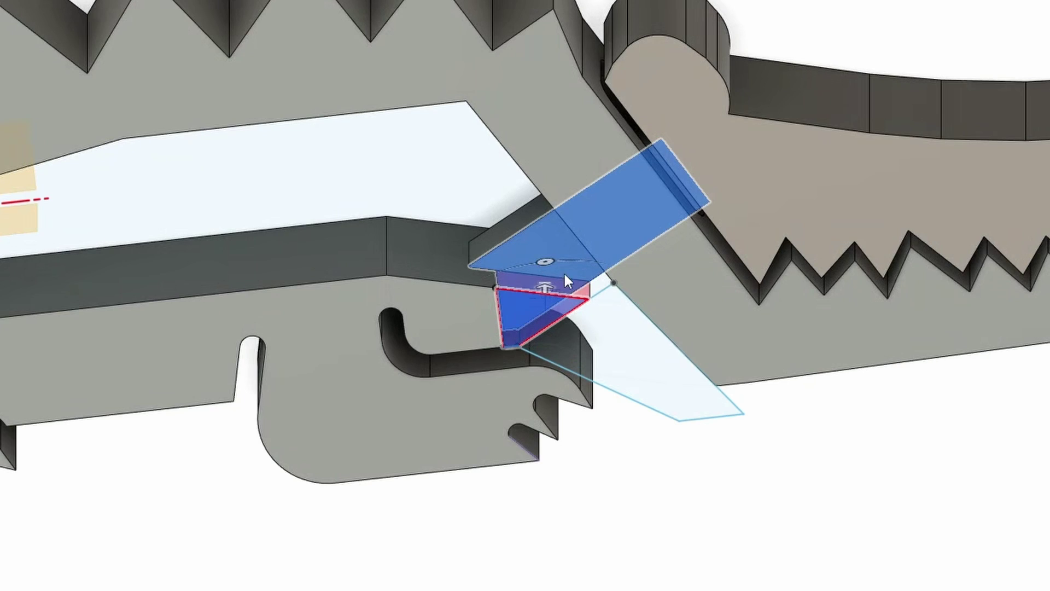
shift+middle_drag(741, 366, 629, 358)
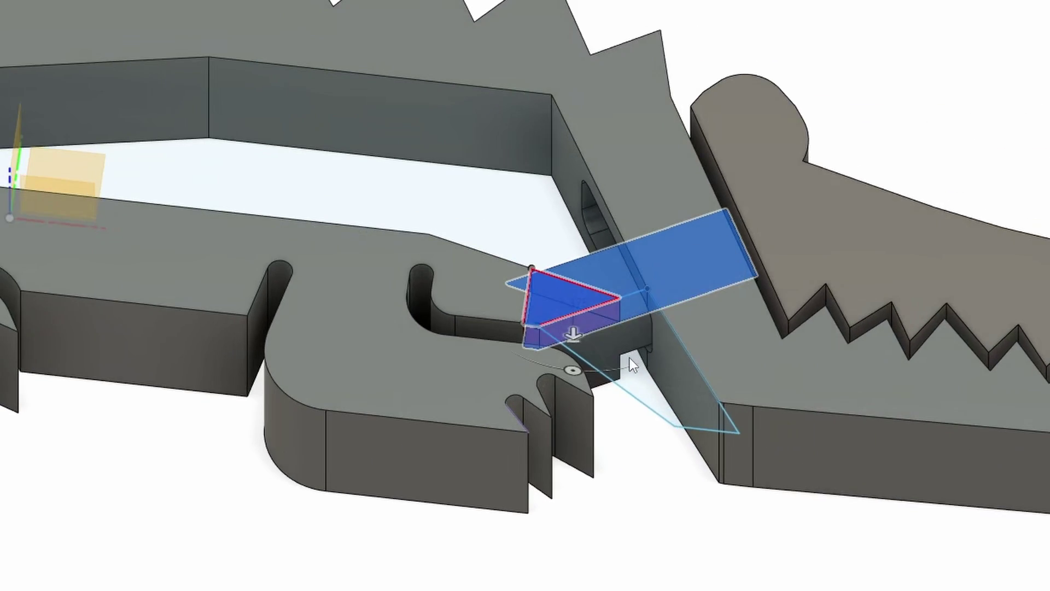
Round the tip edges of all the spikes along the crocodile's back with Fillet.
scroll(640, 358, up, 4)
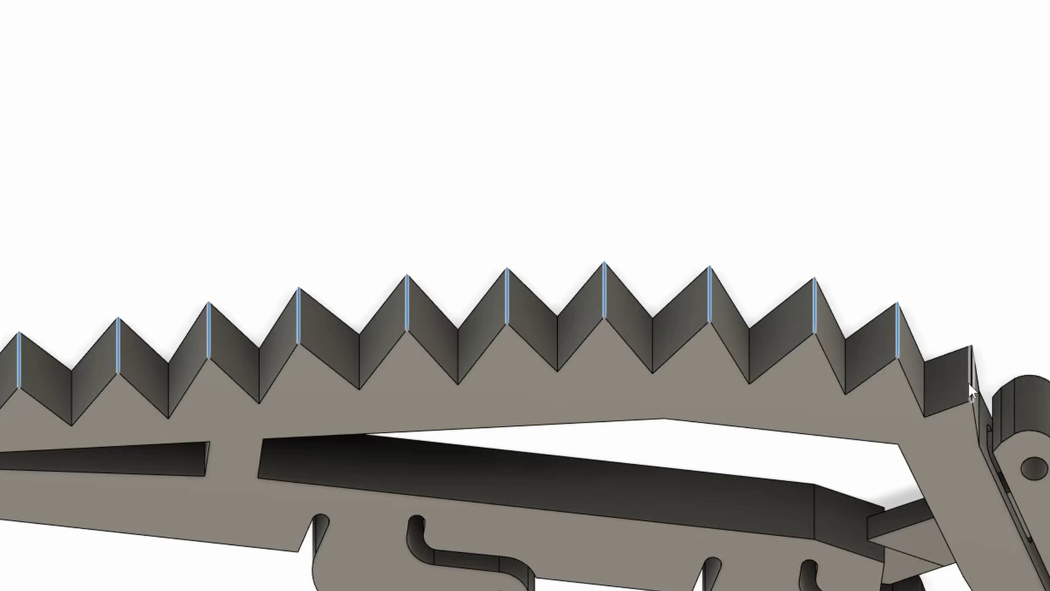
click(969, 382)
middle_drag(737, 212, 667, 144)
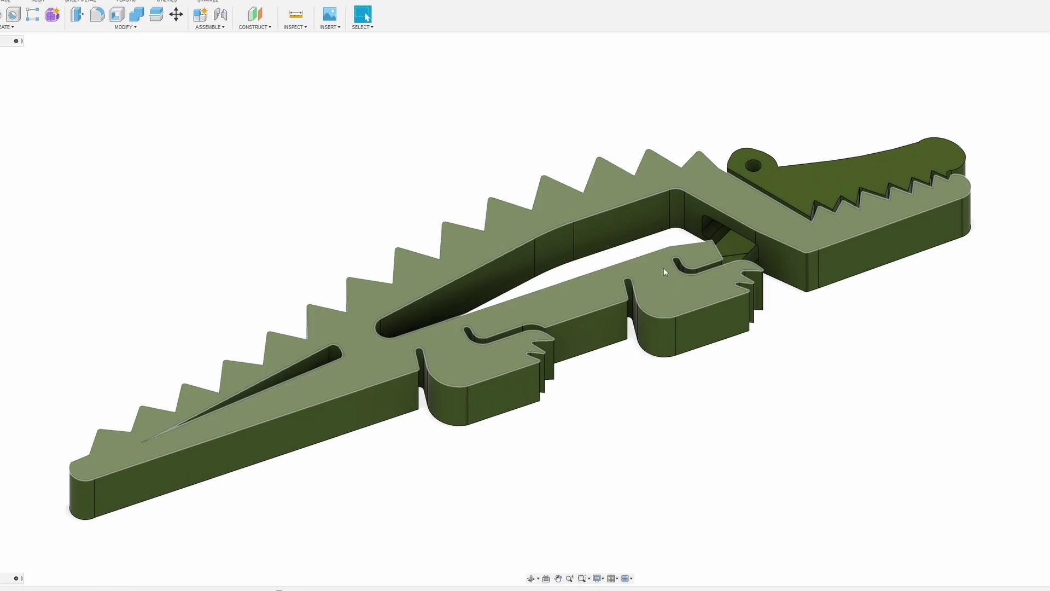
Extrude the top faces of the body and the upper jaw by -2 mm to thin the model.
click(664, 268)
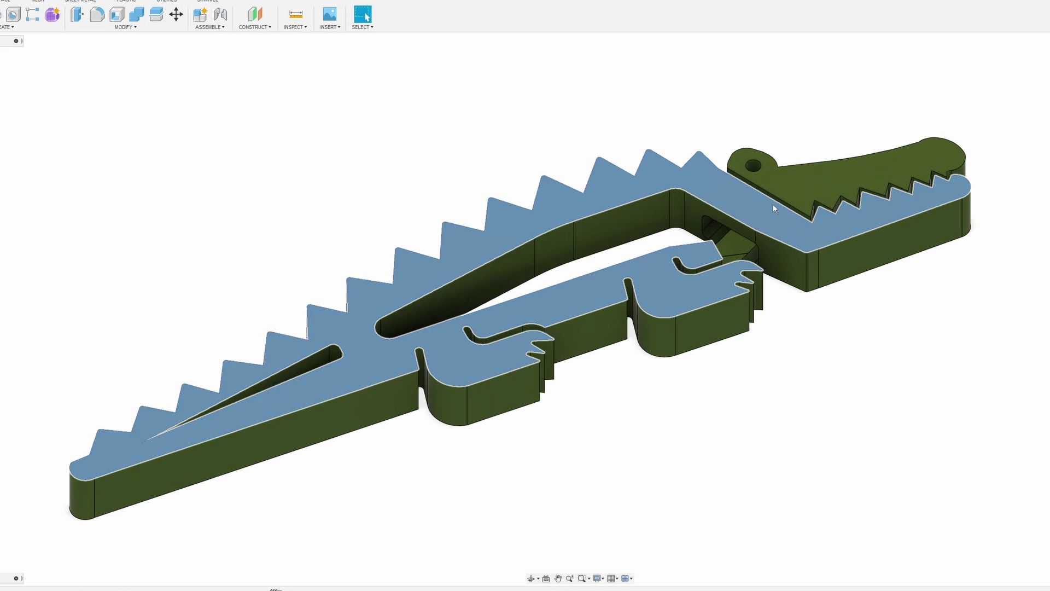
shift+click(832, 178)
key(e)
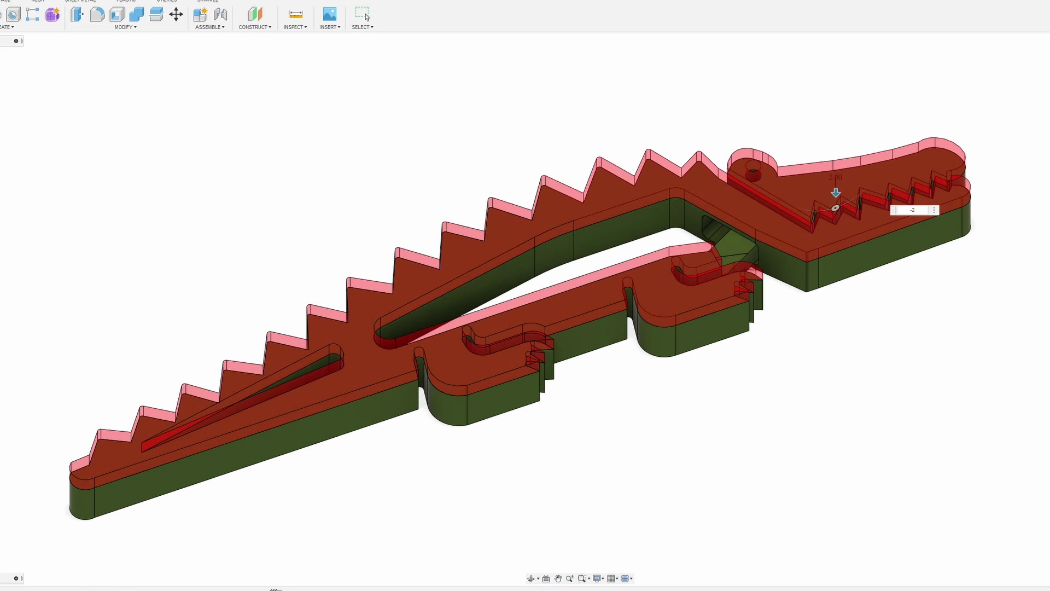
key(Return)
mouse_move(657, 440)
shift+middle_down()
mouse_move(647, 468)
mouse_move(655, 442)
shift+middle_up()
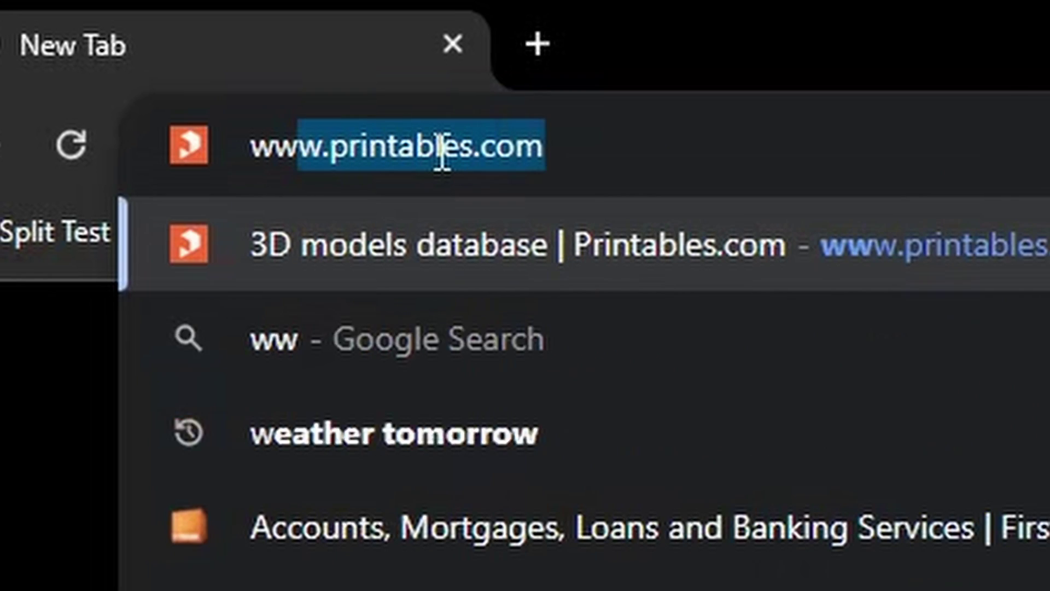
Switch to the browser, go to makerworld.com and start a model upload, answering Yes to having a Bambu Studio .3mf file.
text(w.makerworld.com)
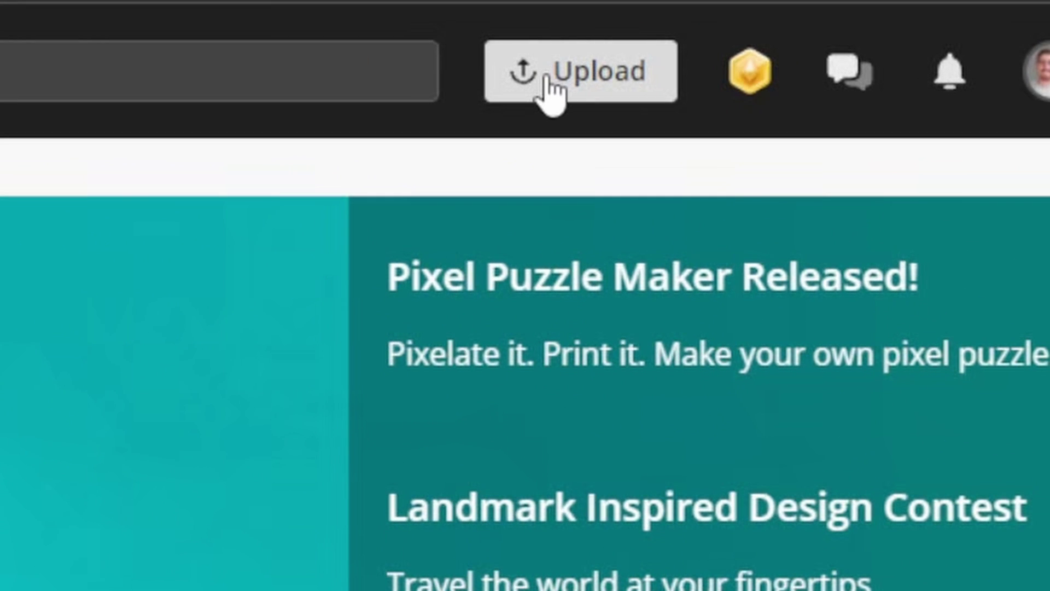
click(924, 50)
click(368, 188)
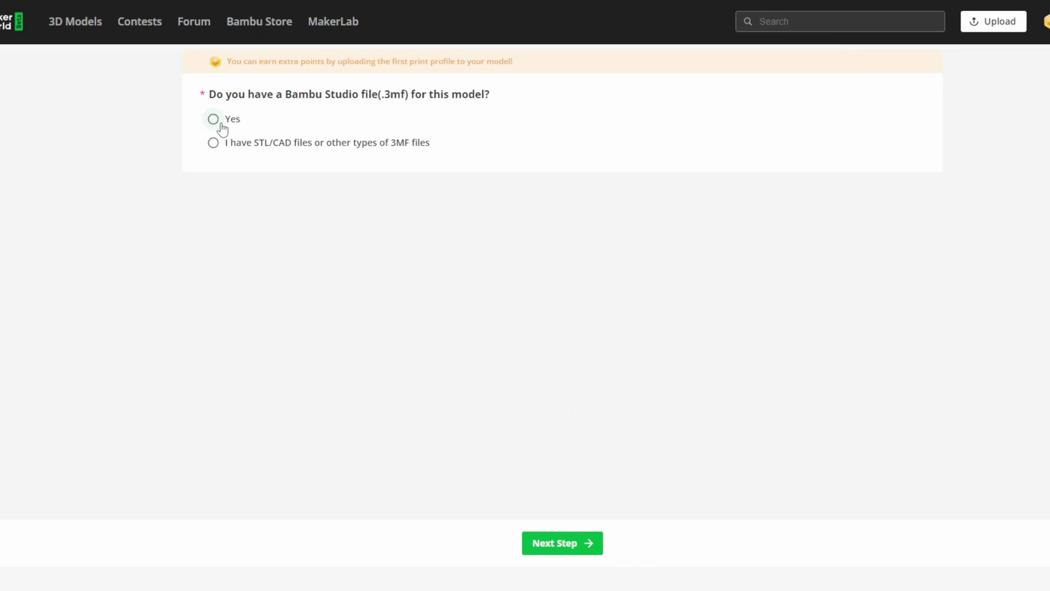
click(223, 123)
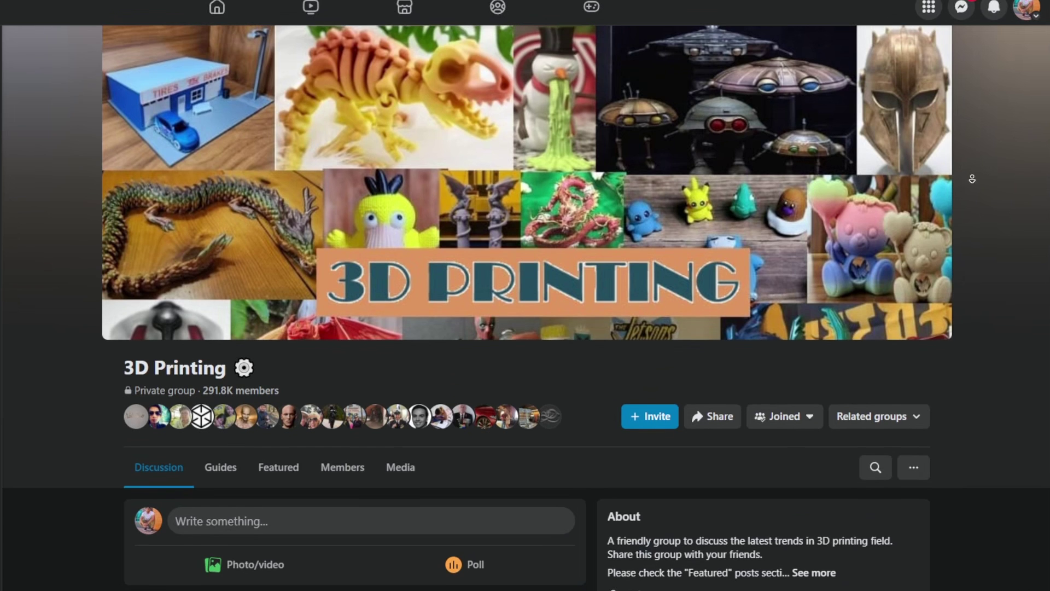
Look through the 3D Printing group on Facebook and the r/3Dprinting community on Reddit.
scroll(973, 203, down, 5)
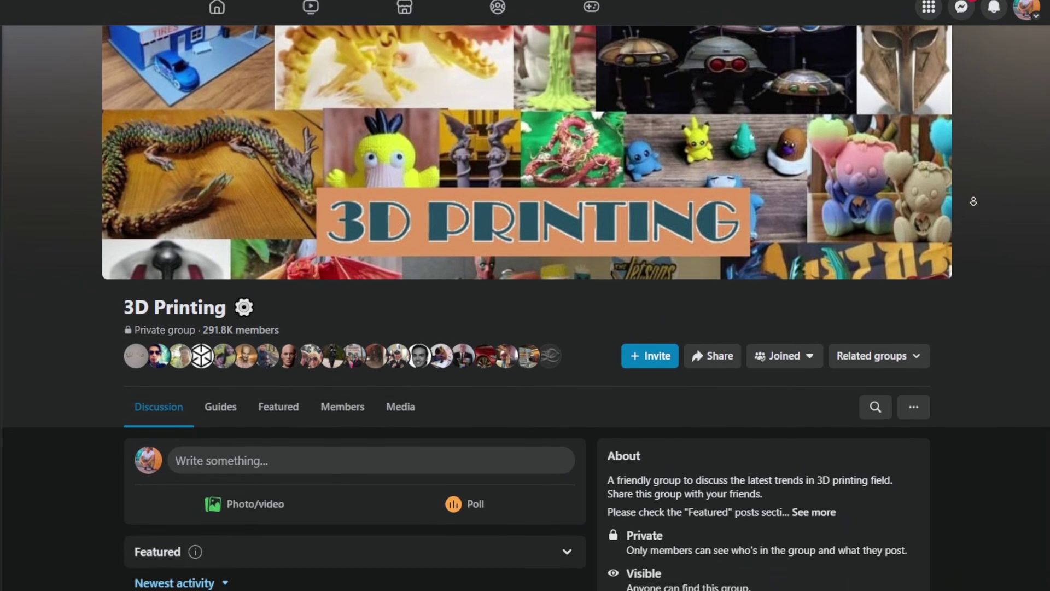
scroll(973, 203, down, 3)
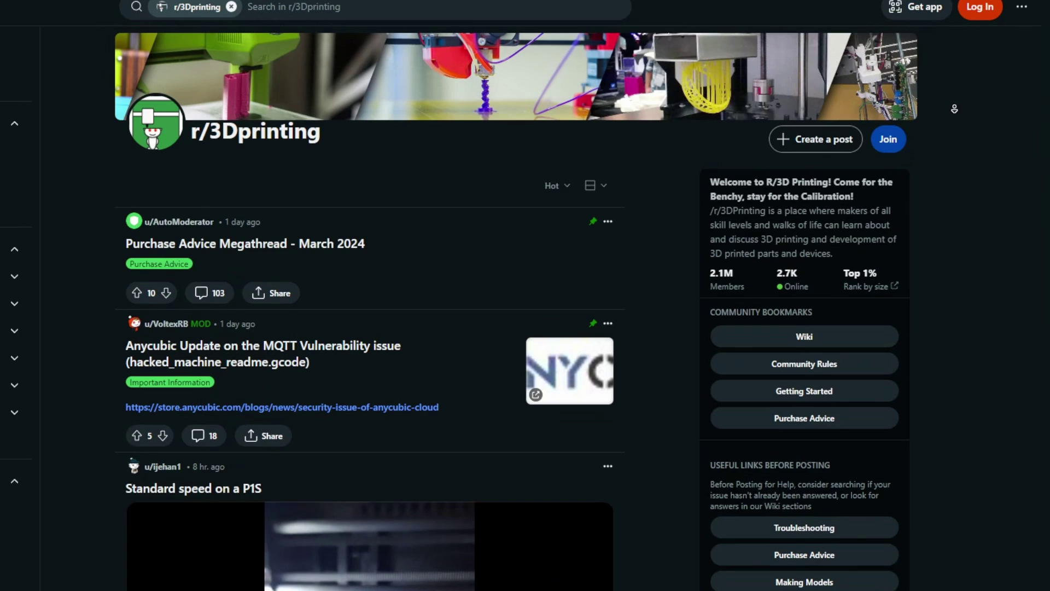
scroll(956, 119, down, 1)
scroll(956, 119, down, 5)
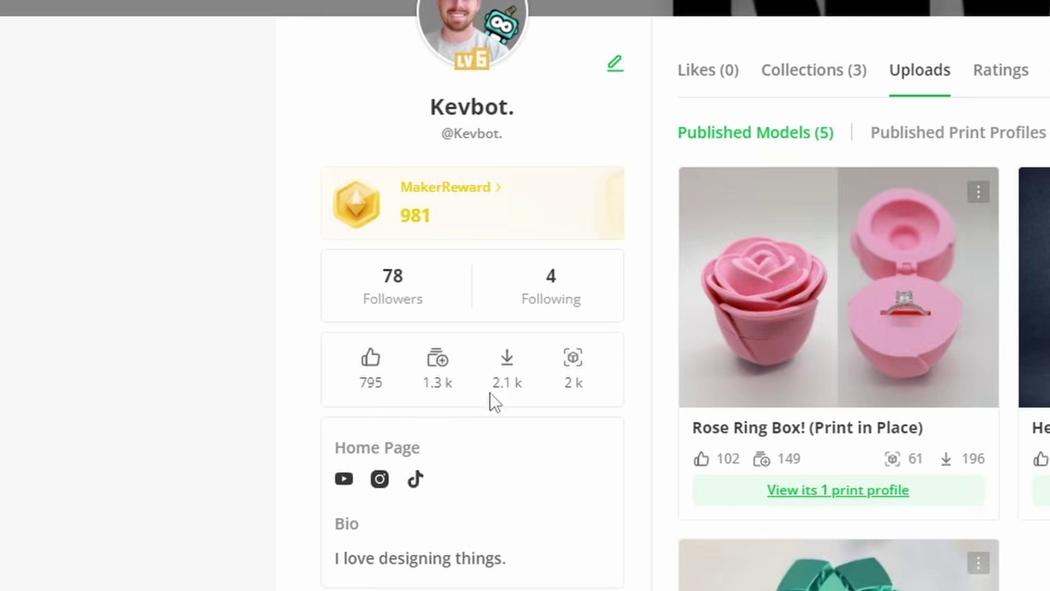
Examine the download statistics on the MakerWorld profile and the gift cards in the points redemption history.
mouse_move(510, 375)
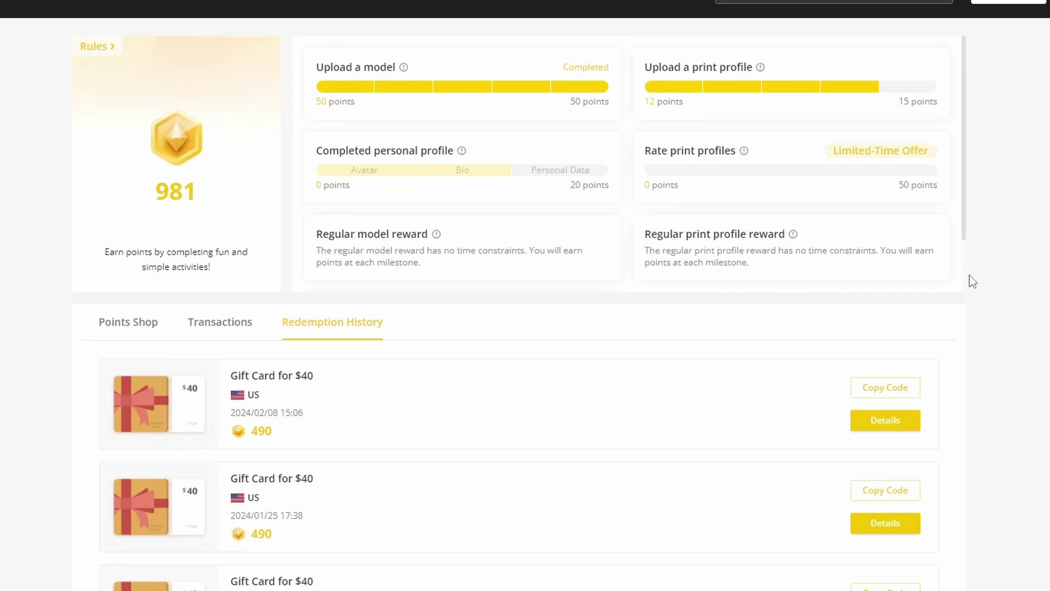
scroll(971, 282, down, 5)
scroll(970, 281, down, 4)
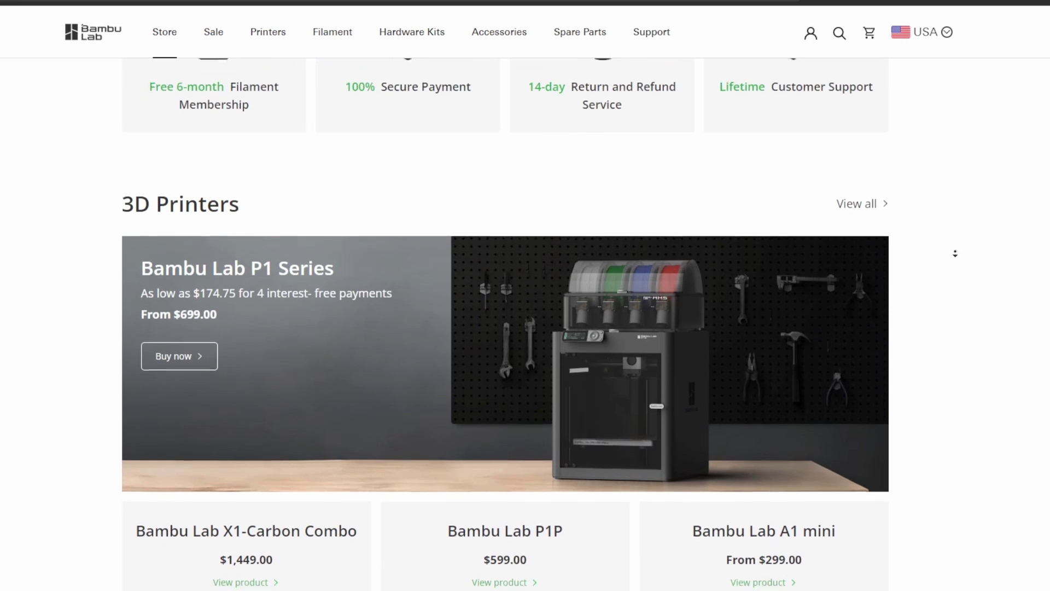
Browse the 3D printers and the printer accessories on the Bambu Lab store page.
scroll(955, 283, down, 8)
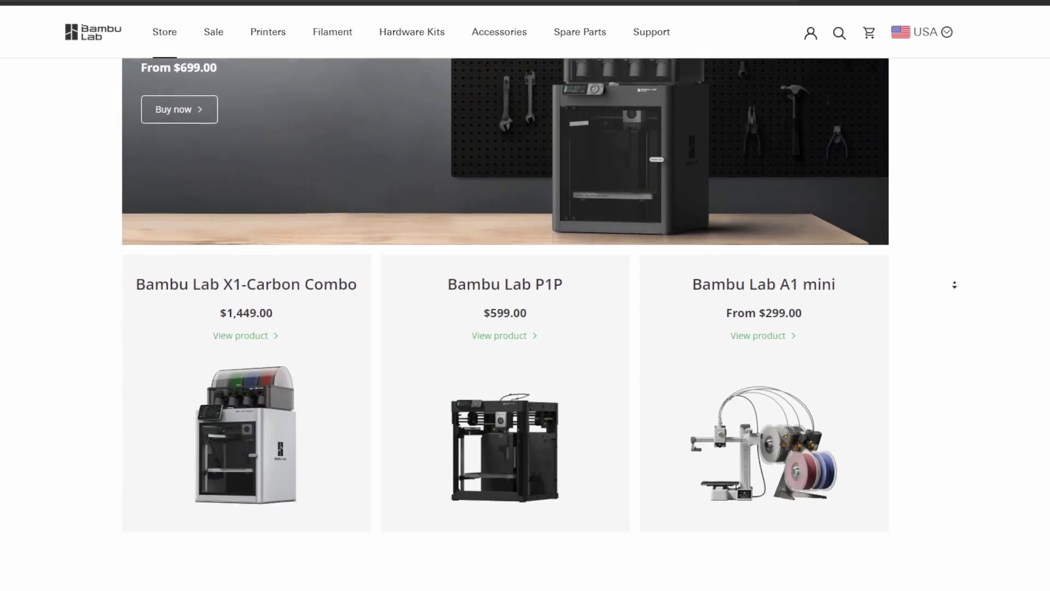
scroll(955, 283, down, 3)
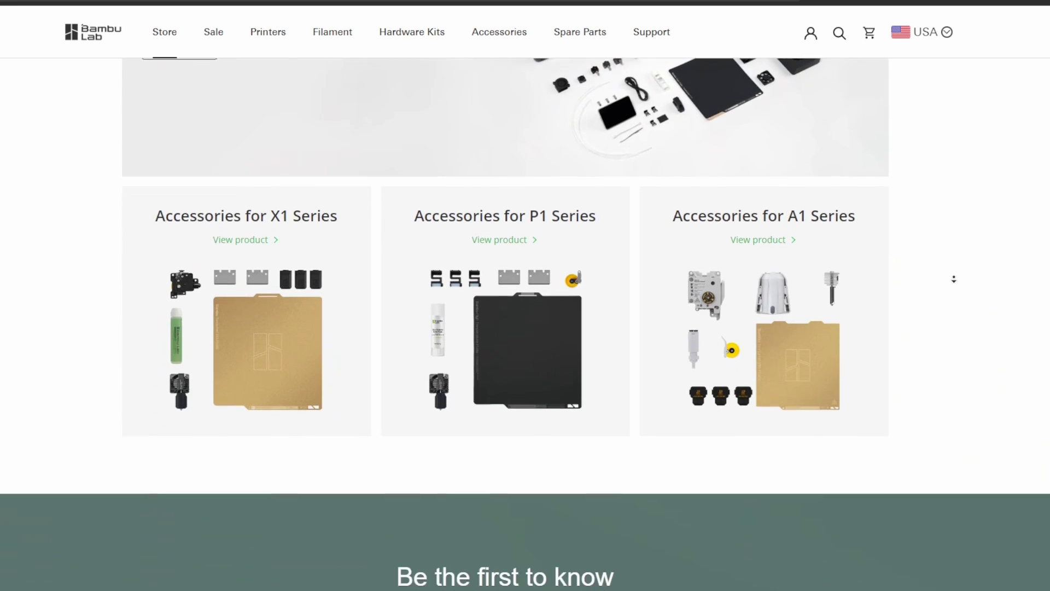
middle_click(957, 283)
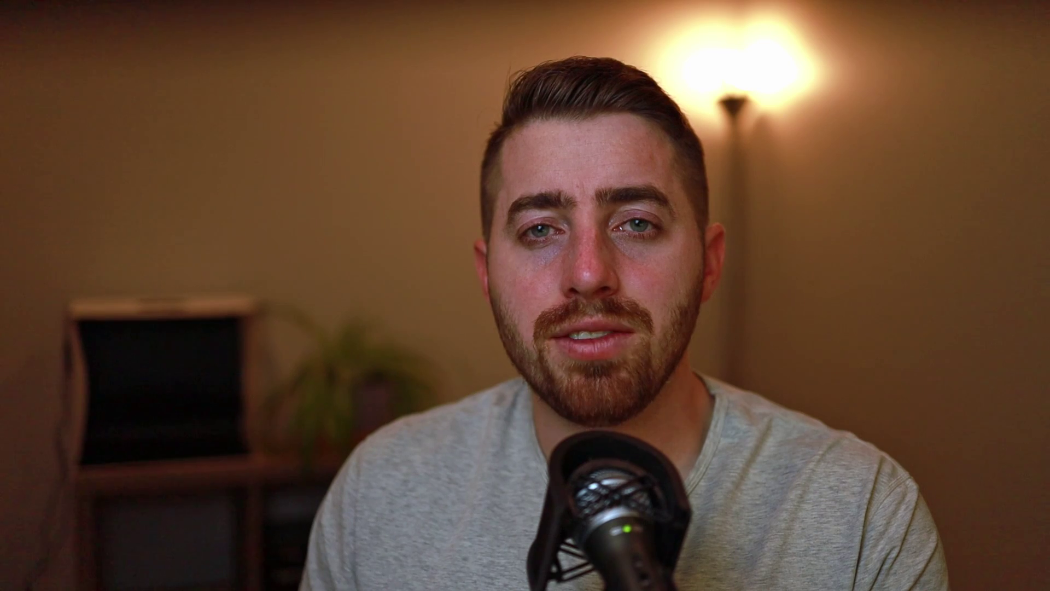